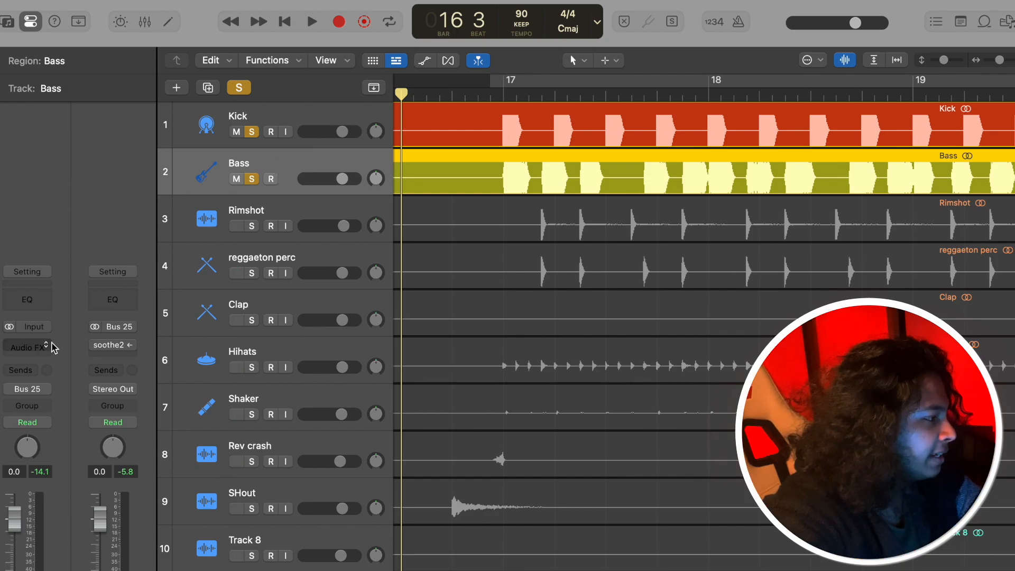
- Insert a Compressor on the Bass channel and set its side-chain source to the Kick track (Audio 9)
click(40, 346)
mouse_move(89, 341)
click(133, 344)
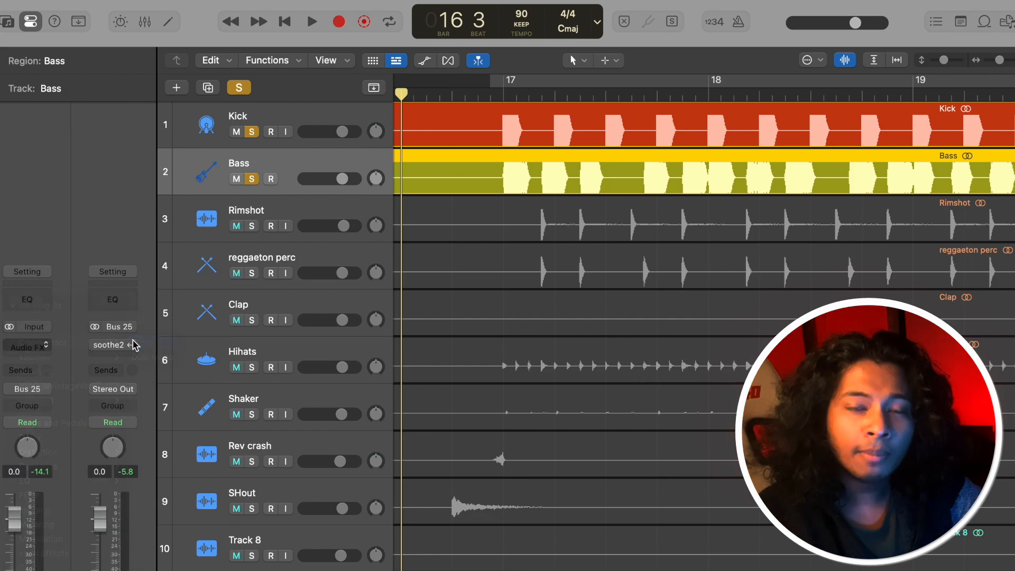
mouse_move(767, 91)
mouse_down()
mouse_move(684, 94)
mouse_move(662, 82)
mouse_up()
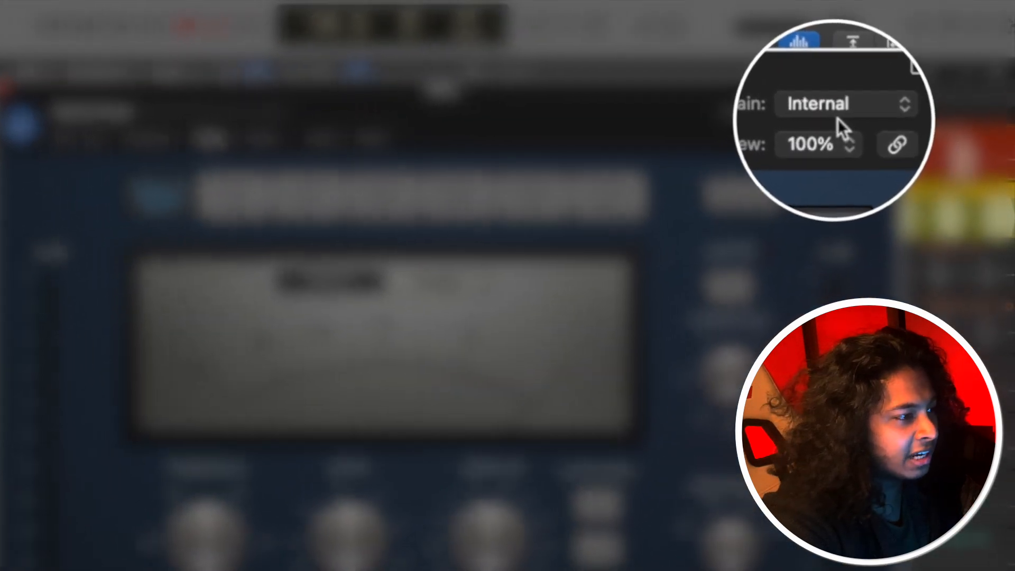
click(827, 111)
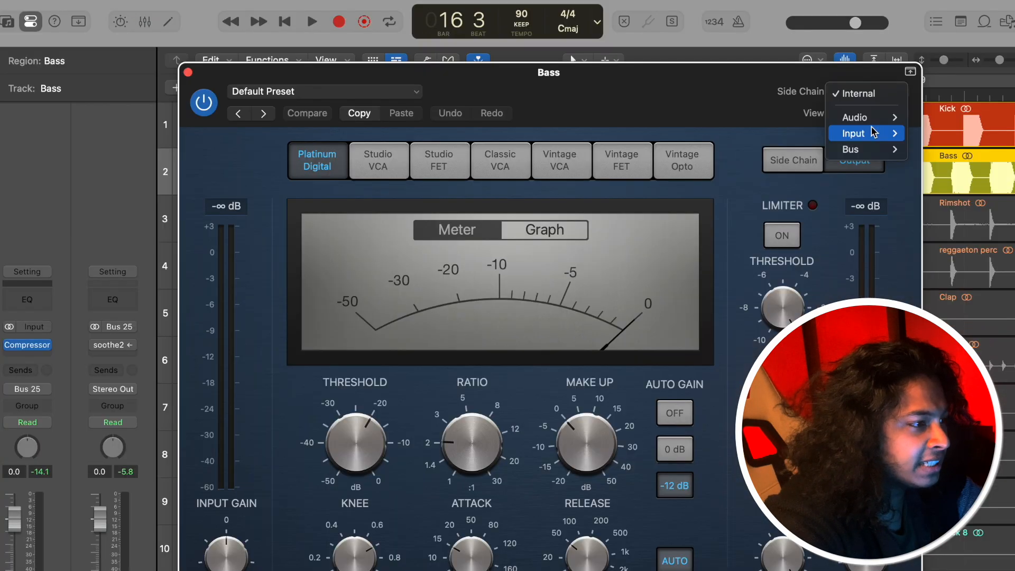
mouse_move(872, 121)
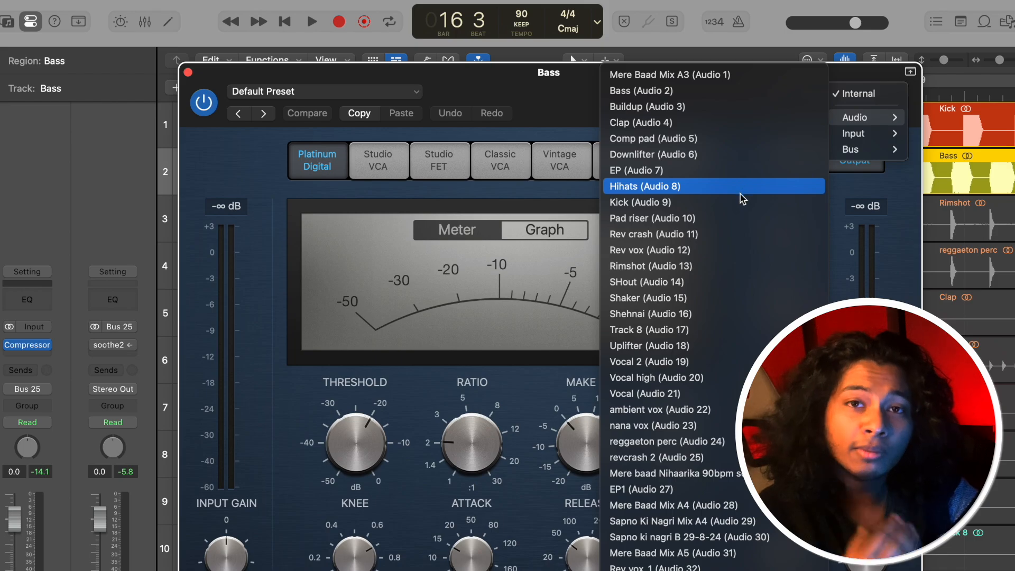
click(733, 200)
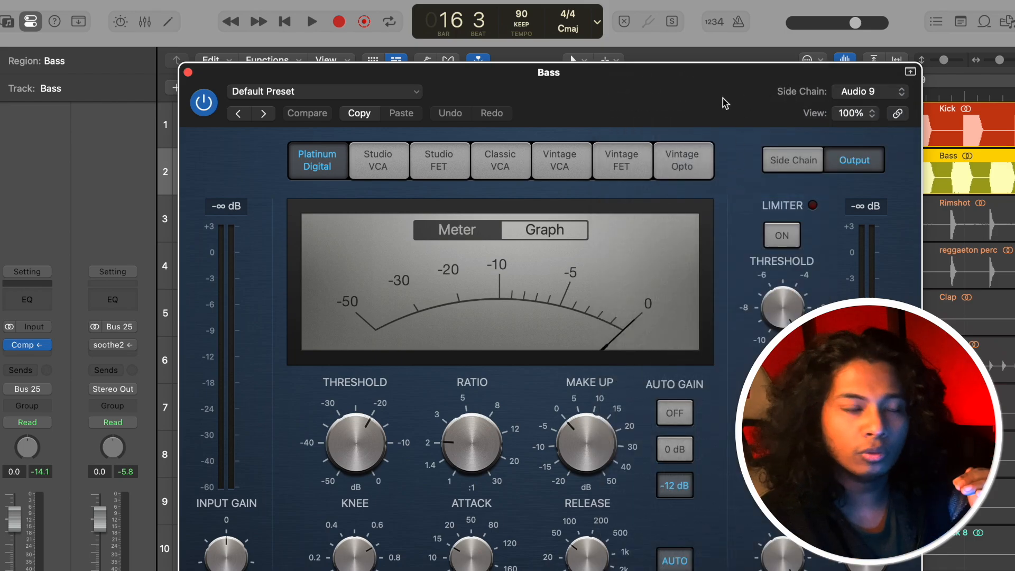
- Turn off auto gain and automatic release in the Bass compressor
click(676, 414)
click(677, 560)
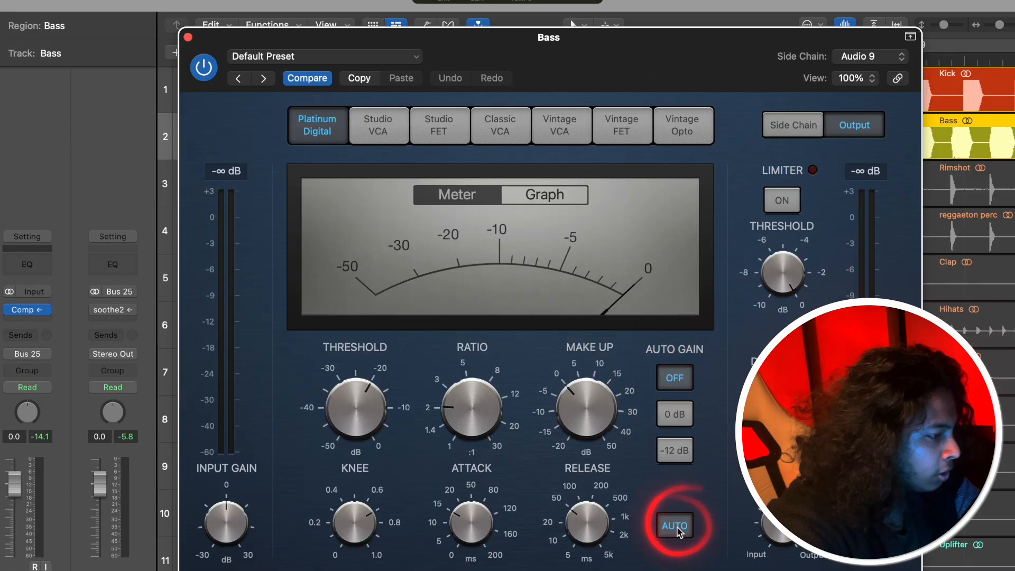
click(677, 526)
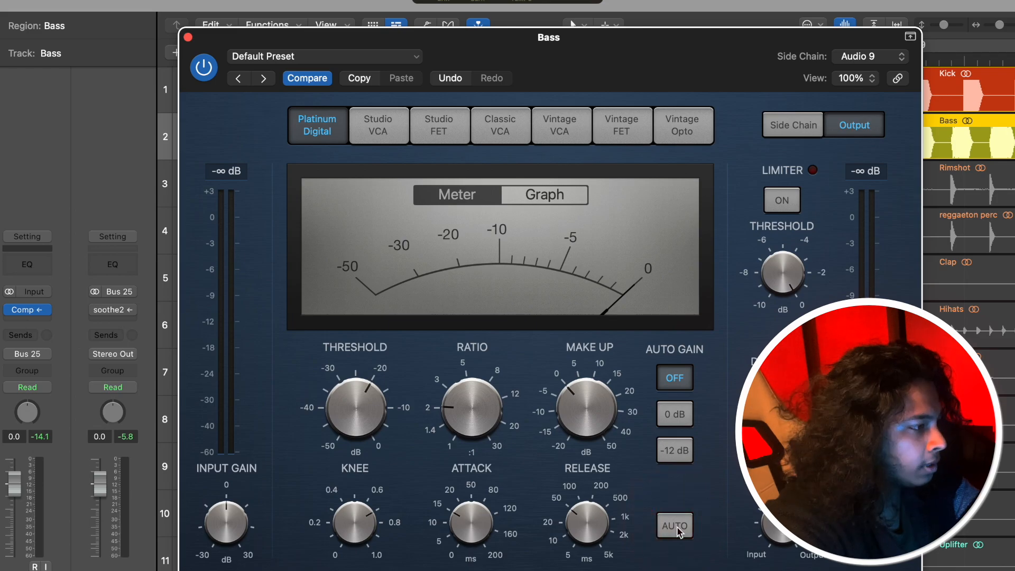
- Raise the compressor threshold to 0 dB, then lower it to about -25 dB while the kick and bass play
mouse_move(480, 363)
mouse_move(368, 409)
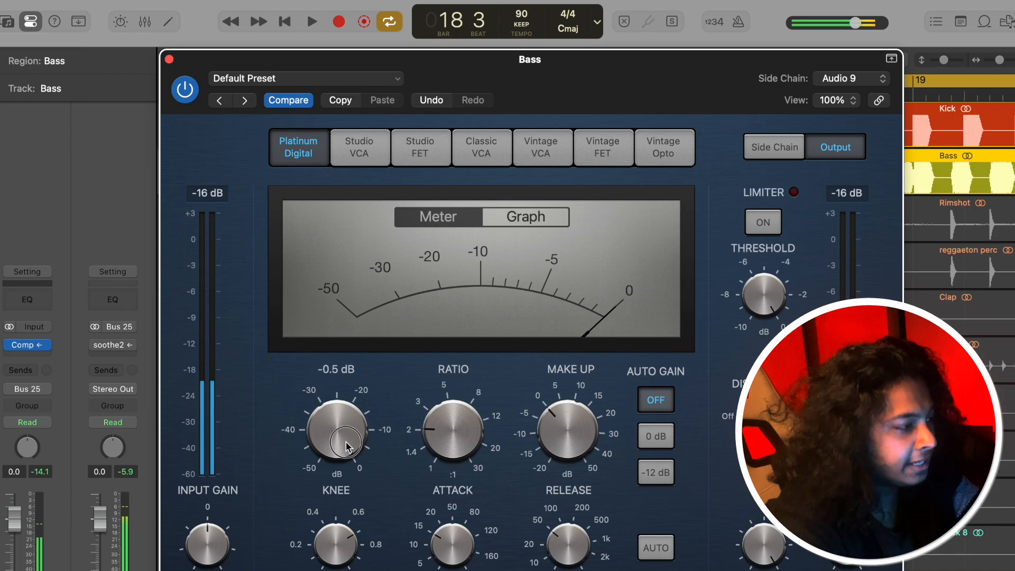
drag(347, 447, 346, 444)
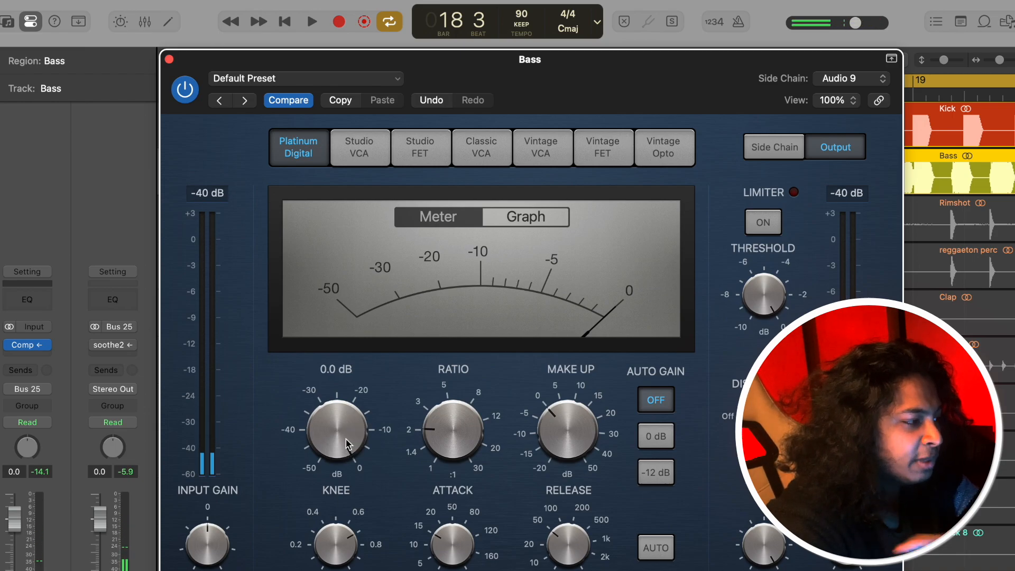
key(space)
key(space)
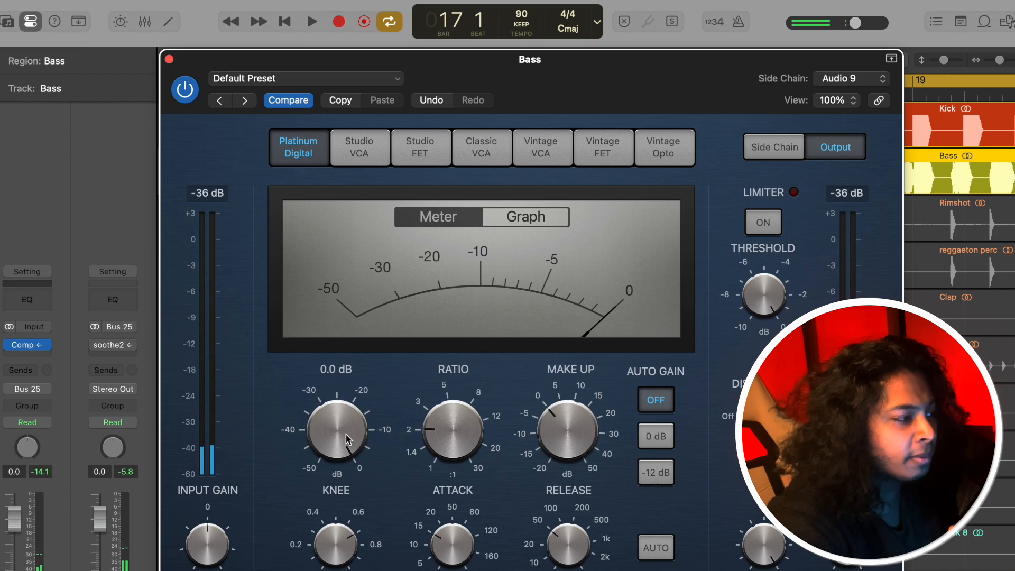
key(space)
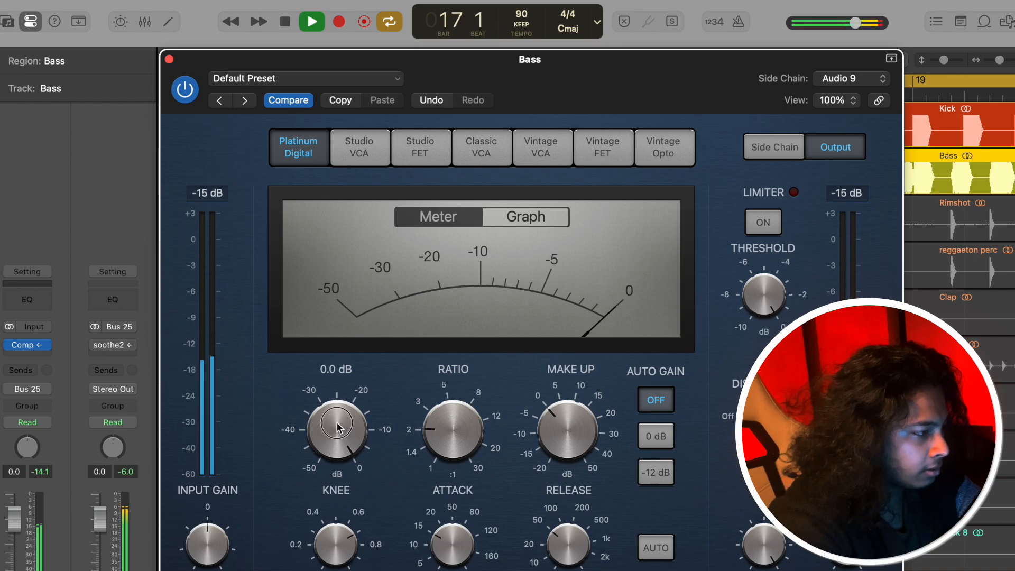
drag(338, 427, 352, 524)
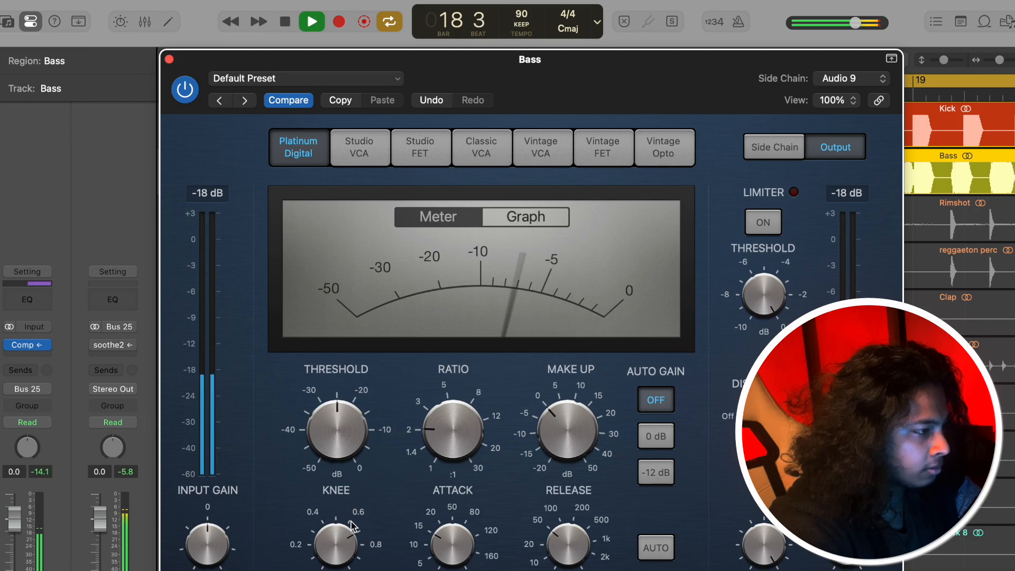
key(space)
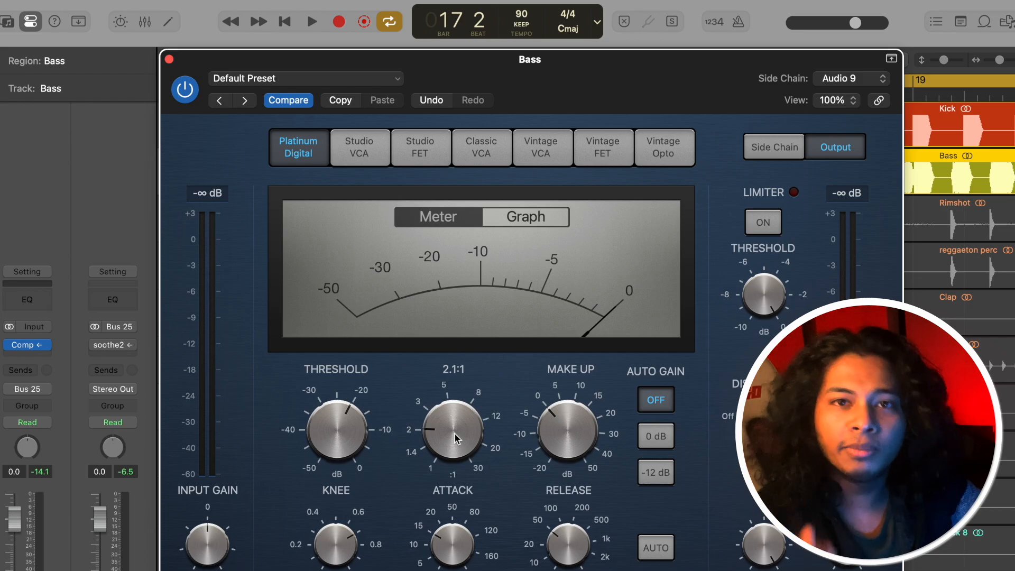
- Set the compressor's ratio to about 3:1 during playback, with attack at 10 ms and release at about 51 ms
key(space)
mouse_move(456, 437)
mouse_down()
mouse_move(480, 498)
mouse_move(444, 430)
mouse_move(442, 287)
mouse_move(463, 425)
mouse_up()
key(space)
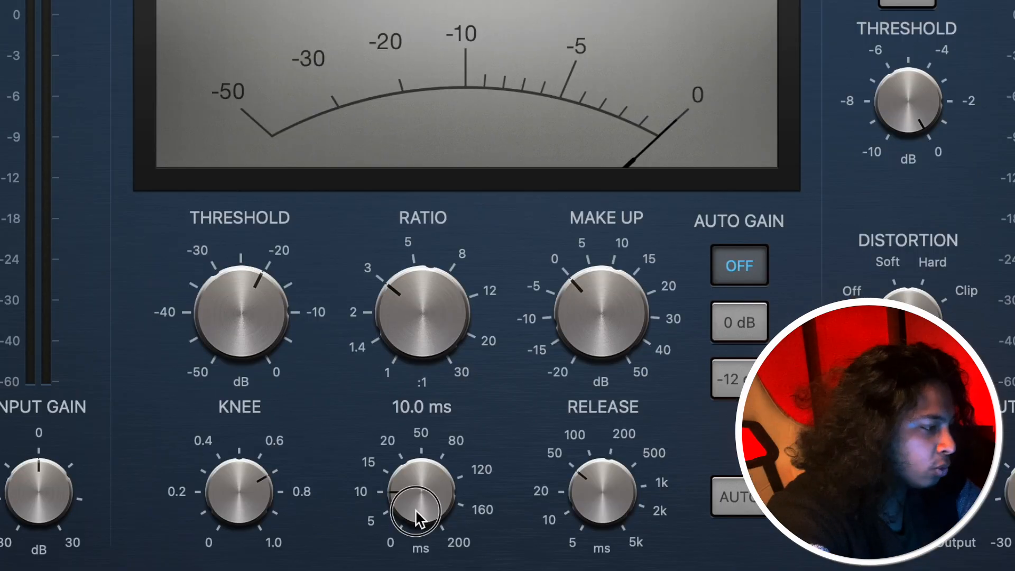
mouse_move(615, 482)
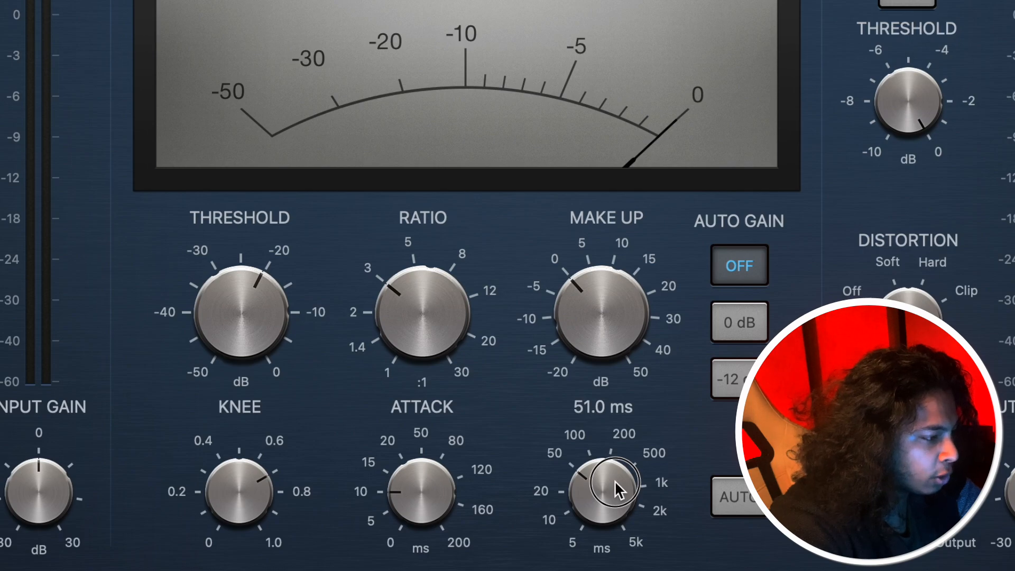
drag(614, 479, 613, 478)
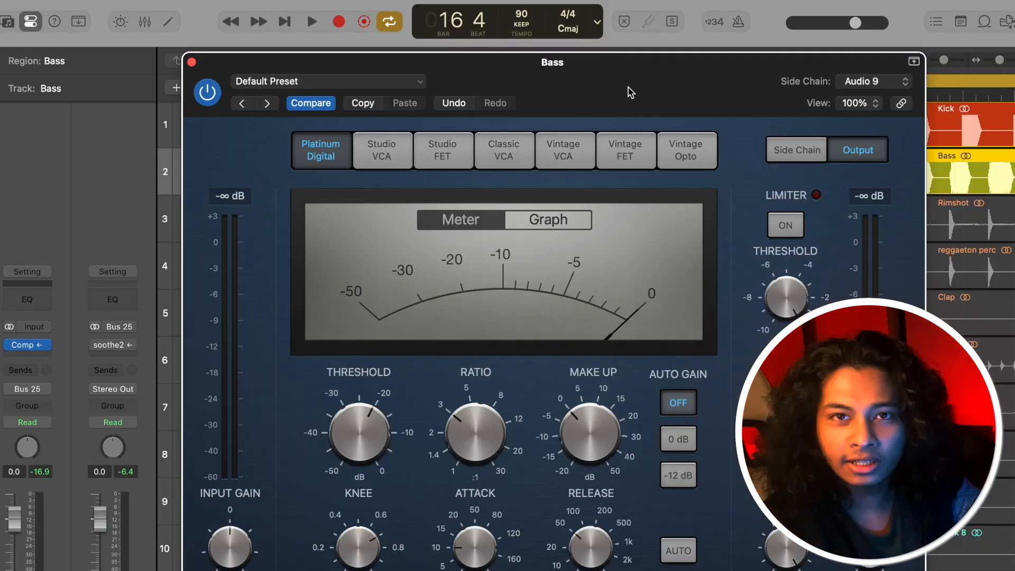
- Uncover the Kick and Bass tracks and compare the sound with the compressor bypassed and active during playback
drag(571, 96, 614, 244)
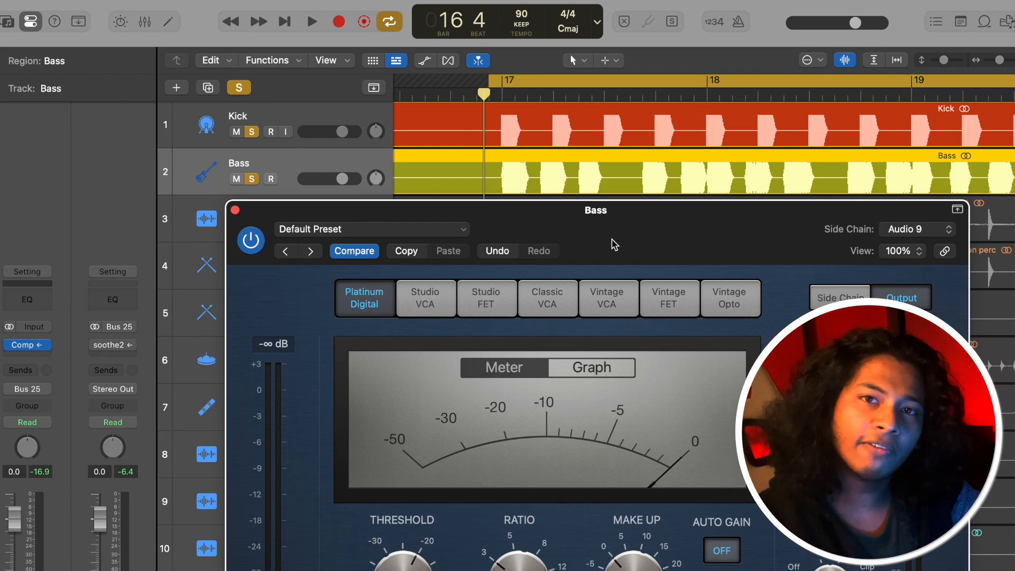
key(space)
click(250, 240)
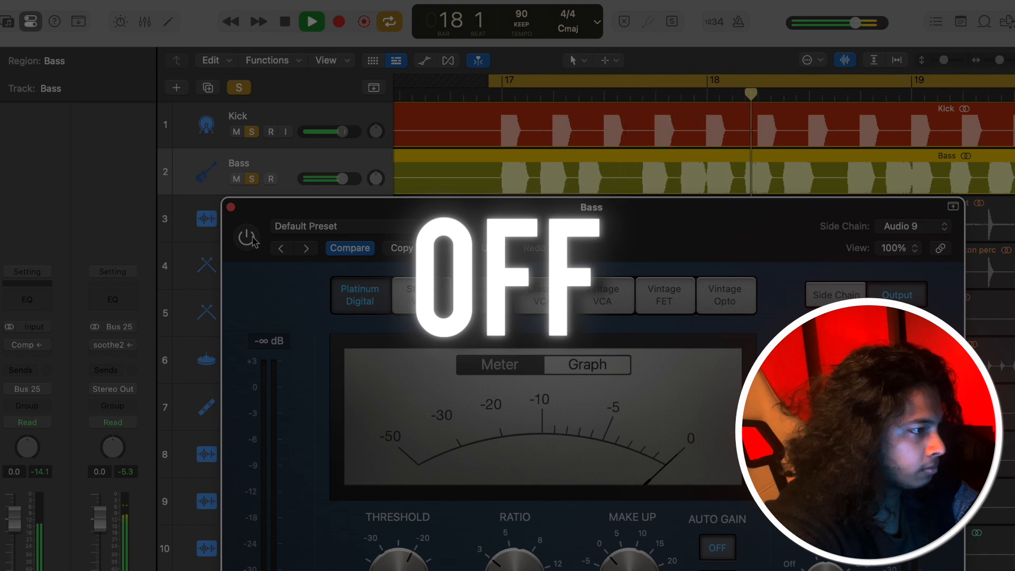
click(248, 239)
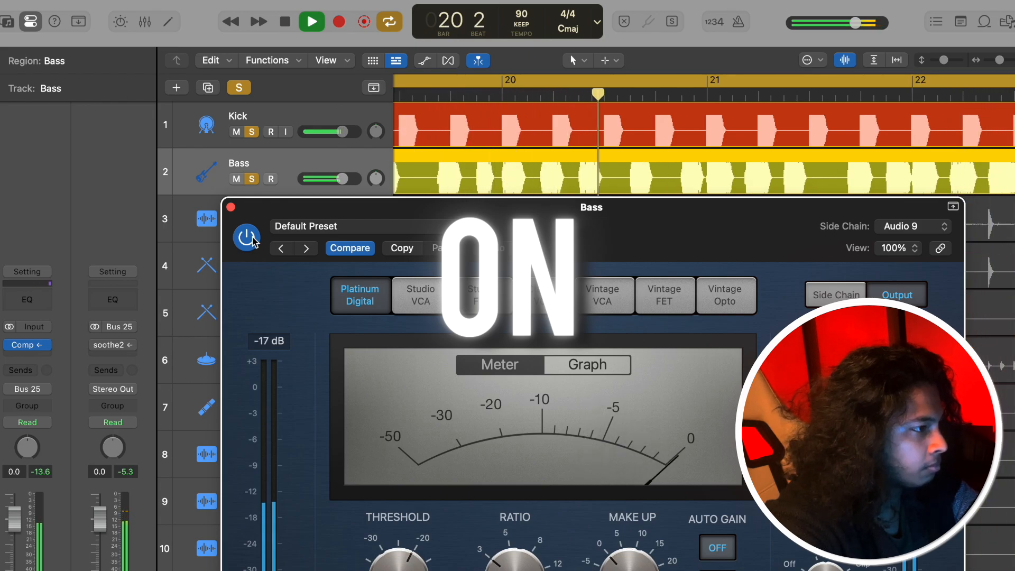
key(space)
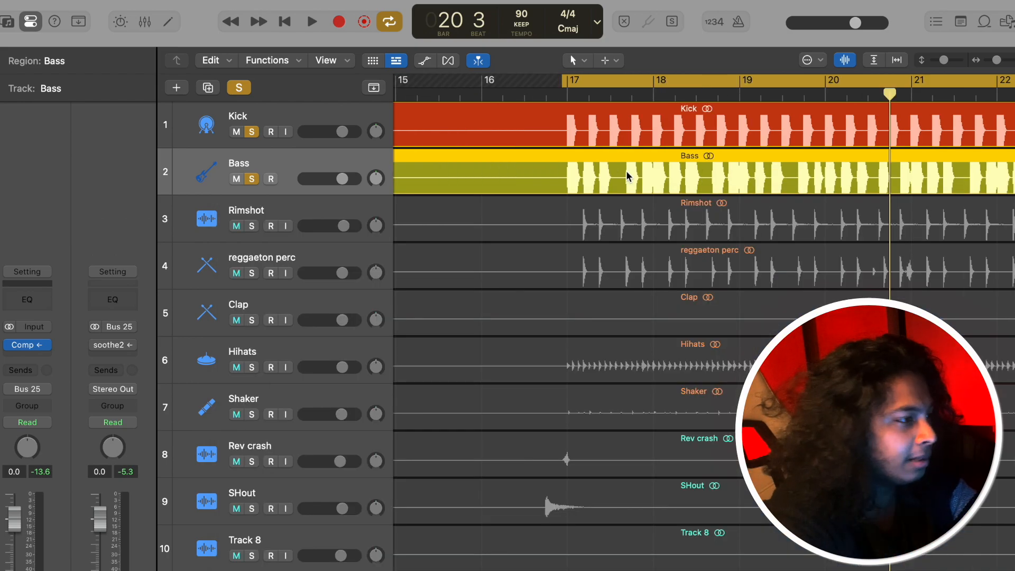
- Bounce the Bass region in place to a new track as Bass_bip, muting the source
right_click(626, 175)
click(650, 175)
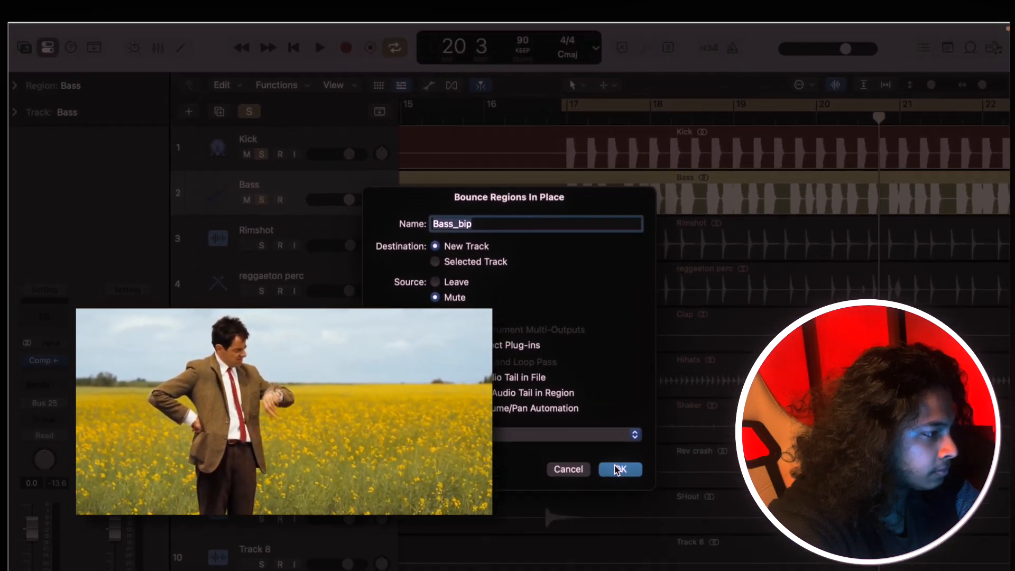
click(620, 479)
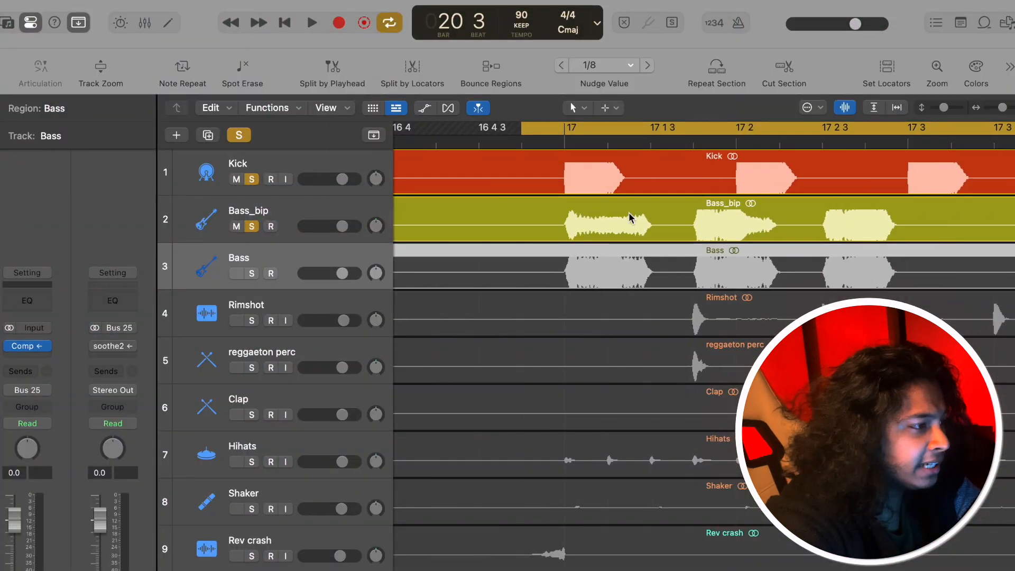
- Switch soloing between the original Bass and the bounced Bass_bip tracks to compare their waveforms
click(507, 218)
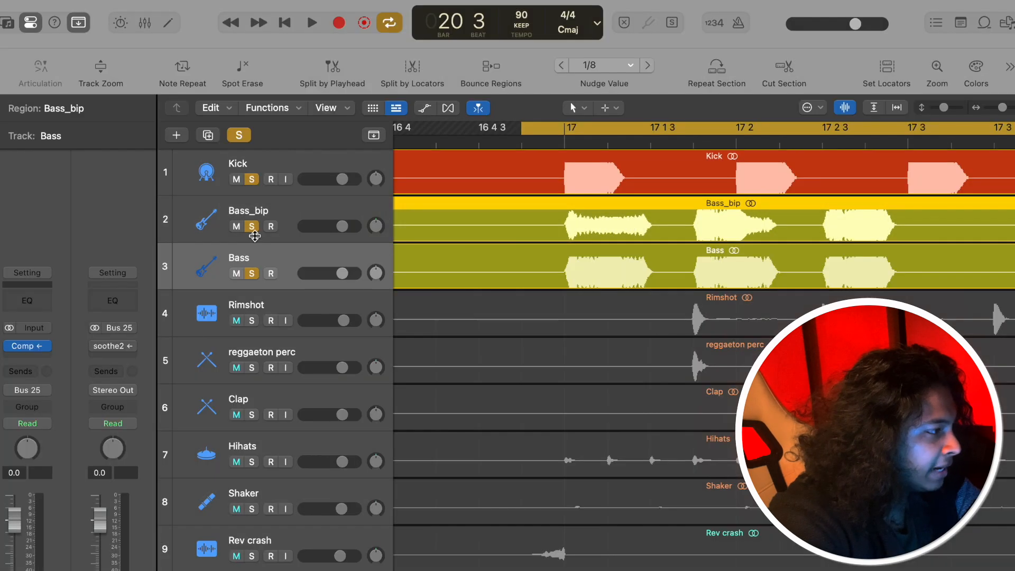
click(252, 227)
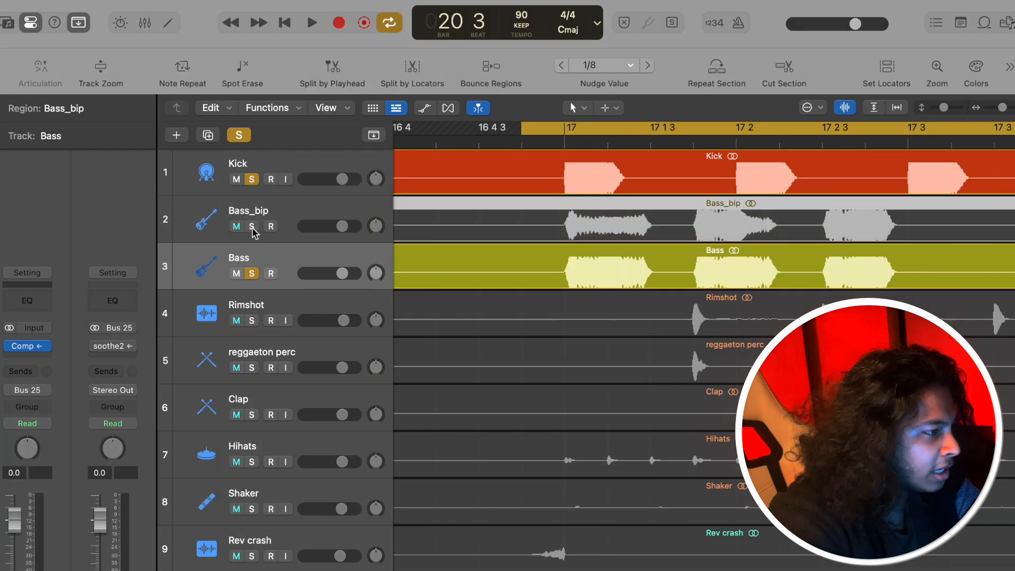
scroll(680, 270, right, 3)
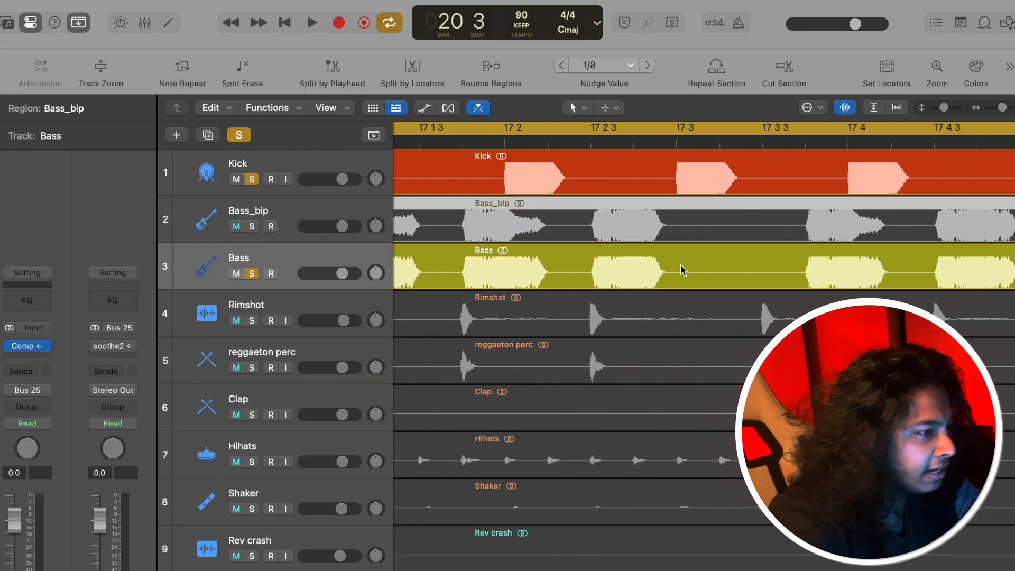
alt+click(252, 226)
scroll(676, 256, right, 10)
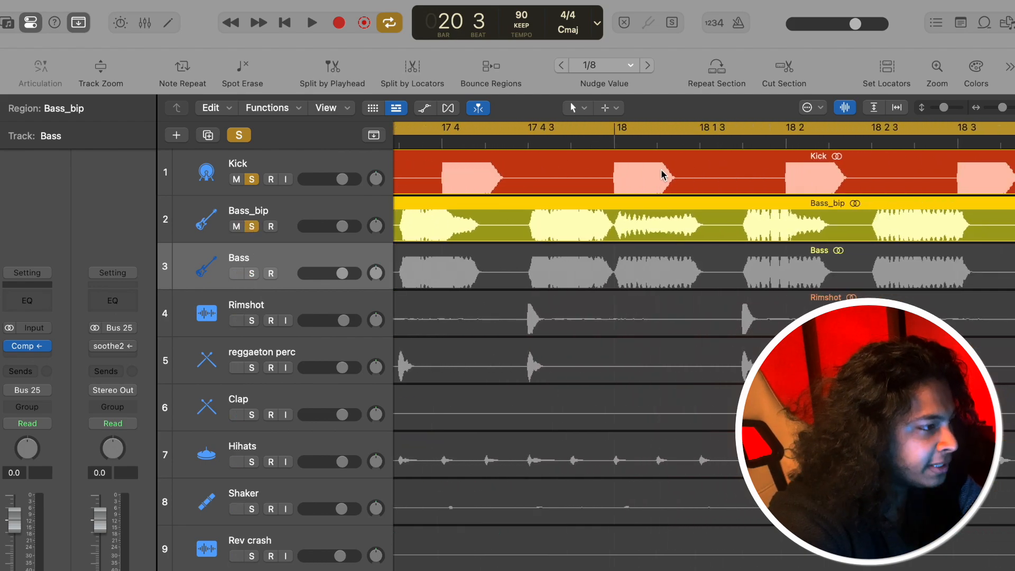
- Turn off cycle mode and place the playhead at bar 18, where a kick hit meets the bass
click(639, 131)
scroll(631, 211, left, 10)
scroll(637, 226, right, 5)
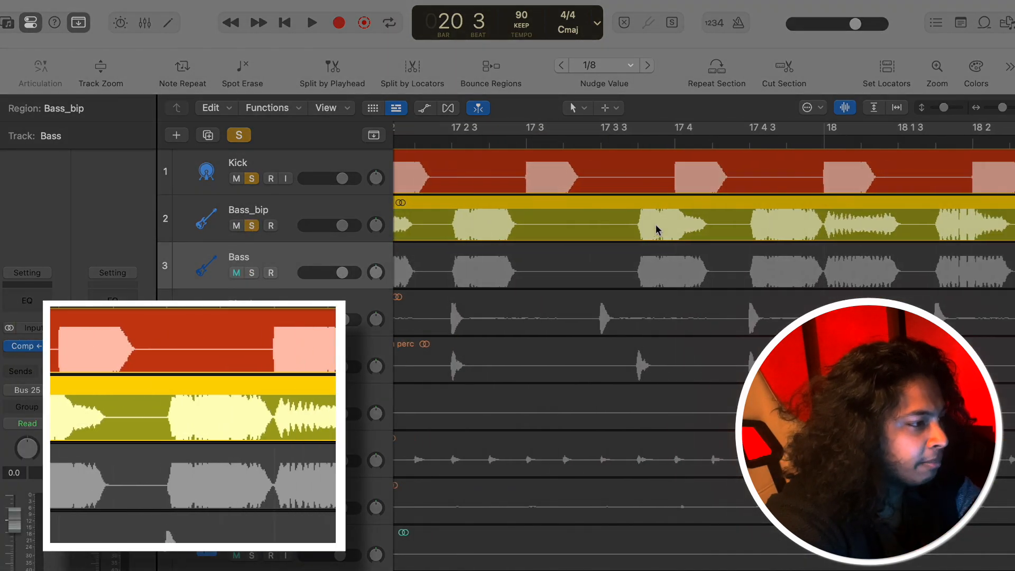
scroll(725, 241, right, 4)
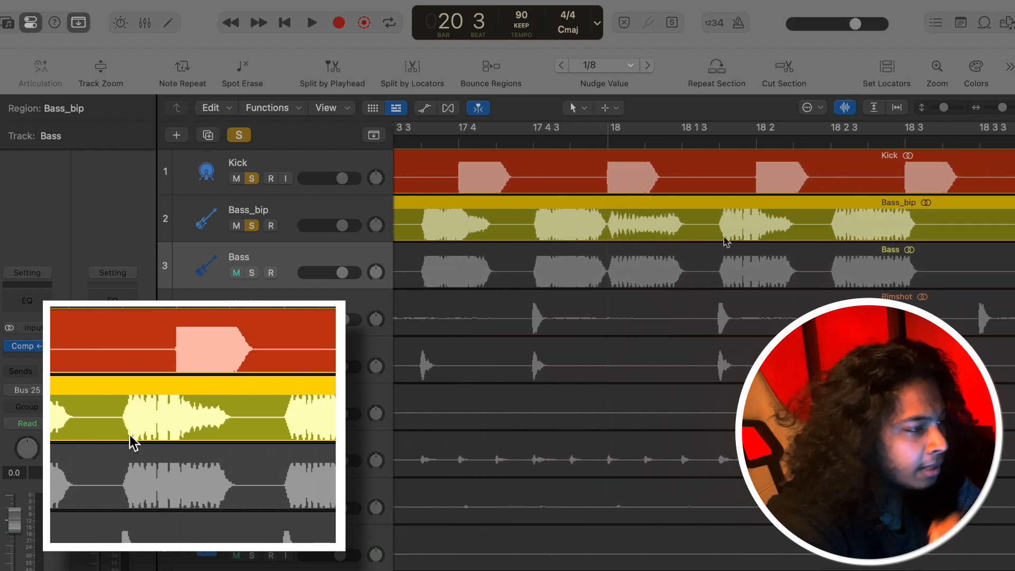
click(601, 138)
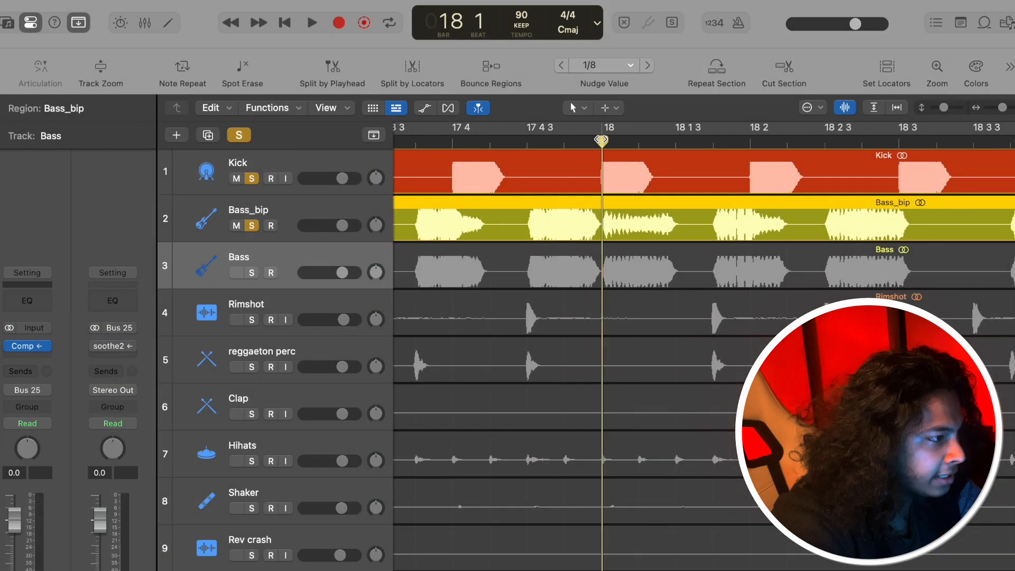
- Examine how the Bass_bip waveform responds to the kick hits around bar 18 and listen to the soloed result
key(super+Right)
key(super+Right)
key(super+Right)
key(super+Right)
scroll(608, 225, left, 3)
key(super+Left)
key(super+Left)
key(super+Left)
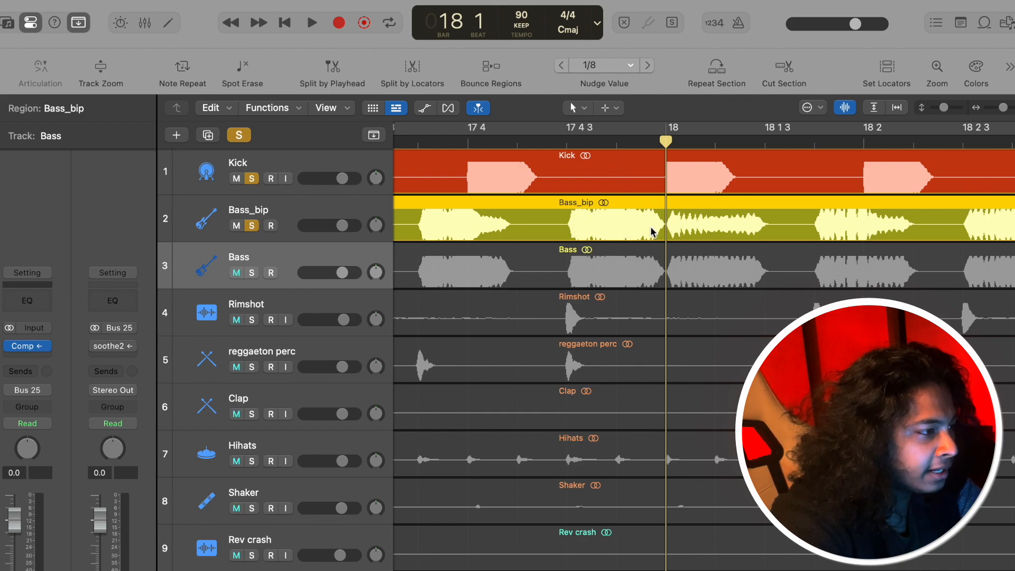
scroll(671, 216, right, 3)
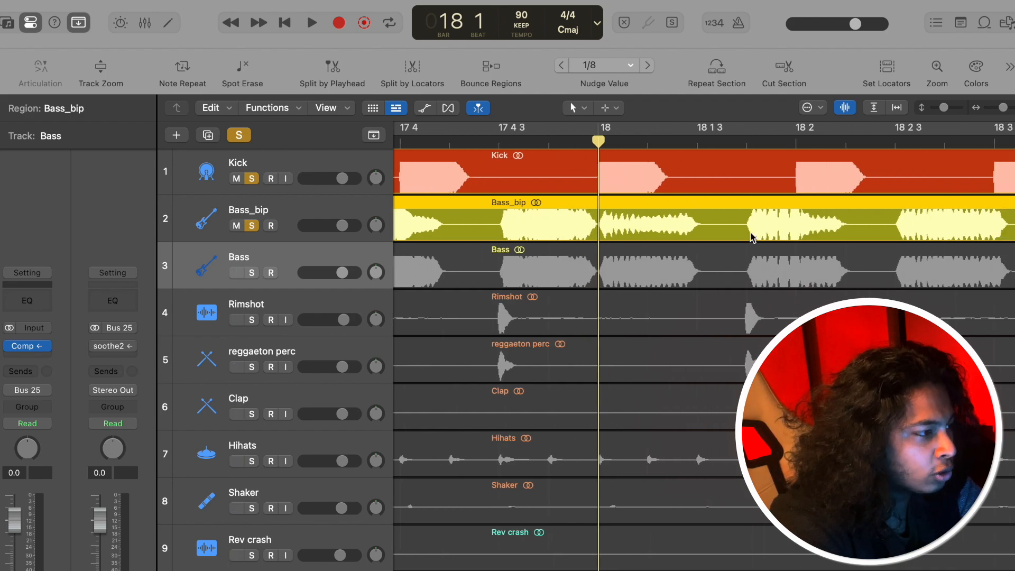
scroll(751, 236, right, 3)
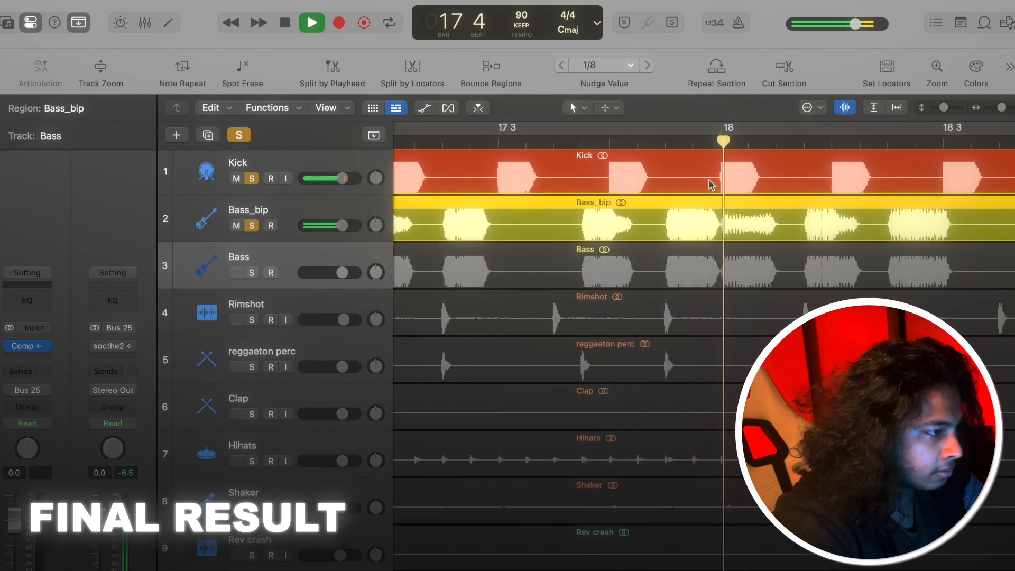
key(space)
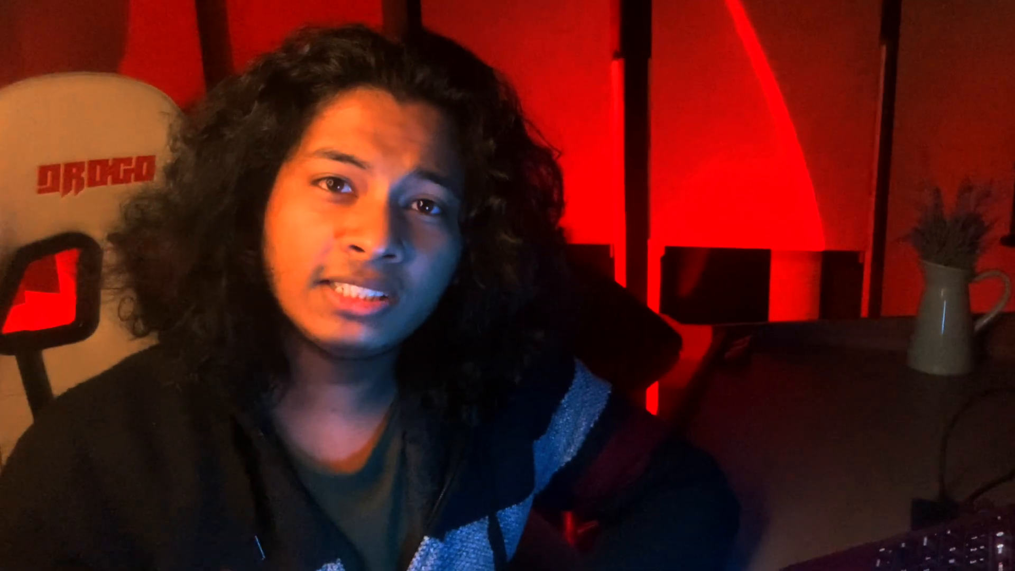